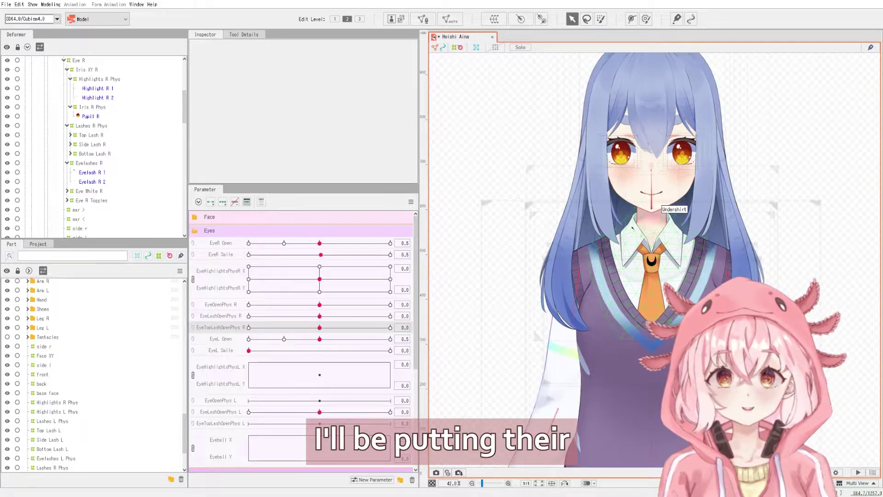
Copy the ID of the Pupil R mesh, ArtMesh33
{"action": "scroll", "coordinate": [621, 147], "scroll_direction": "up", "scroll_amount": 3}
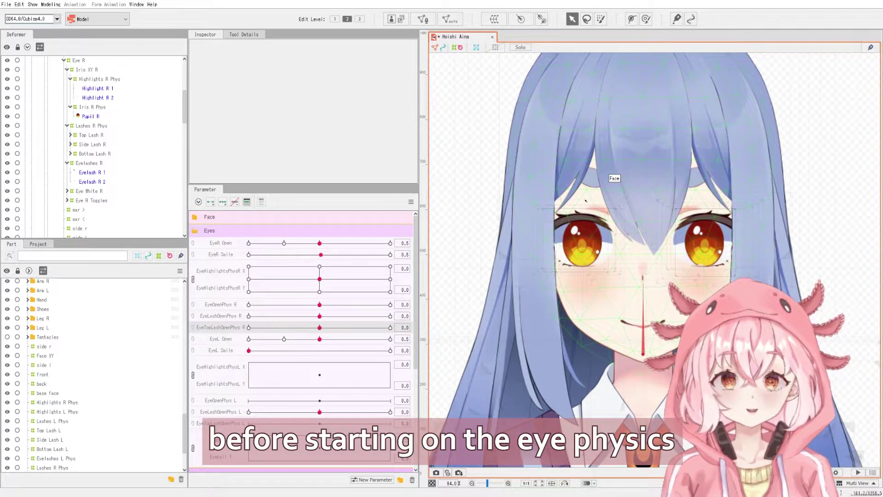
{"action": "scroll", "coordinate": [581, 221], "scroll_direction": "up", "scroll_amount": 2}
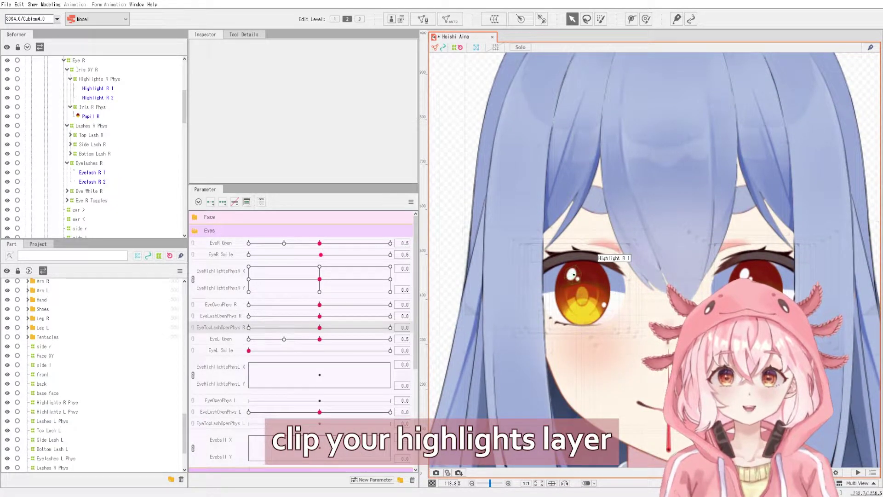
{"action": "left_click", "coordinate": [574, 274]}
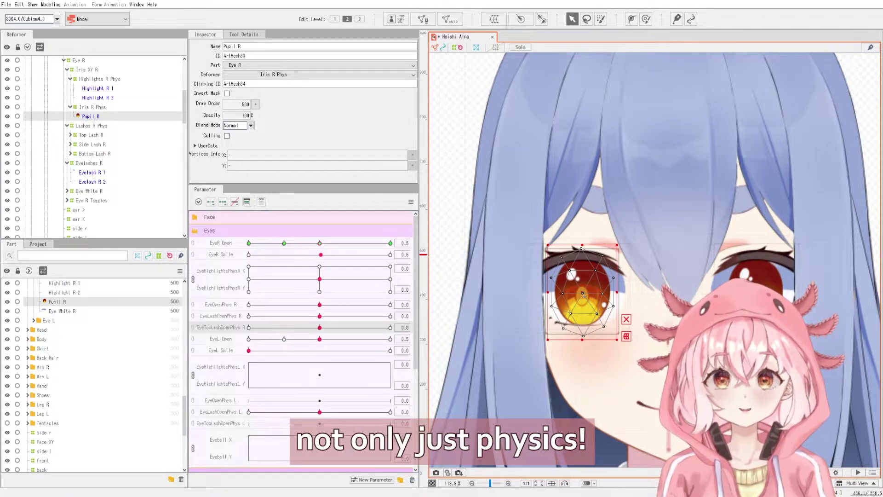
{"action": "scroll", "coordinate": [579, 313], "scroll_direction": "up", "scroll_amount": 4}
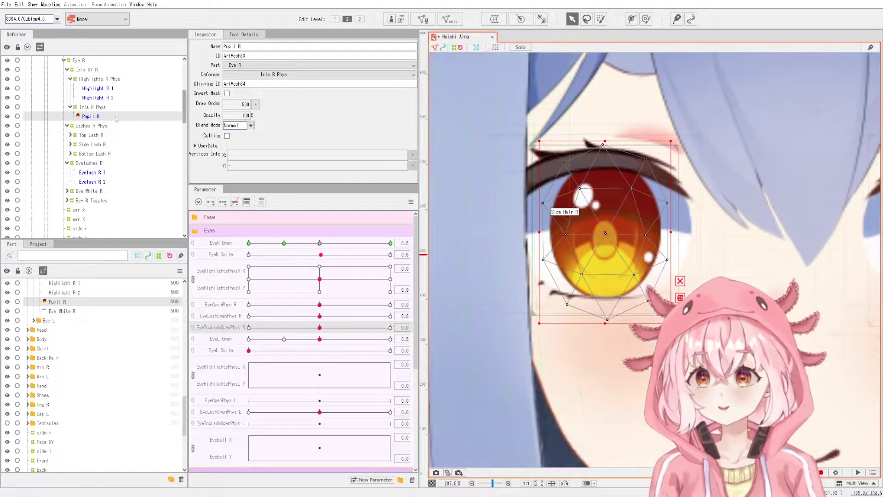
{"action": "left_click", "coordinate": [133, 90]}
{"action": "left_click", "coordinate": [90, 115]}
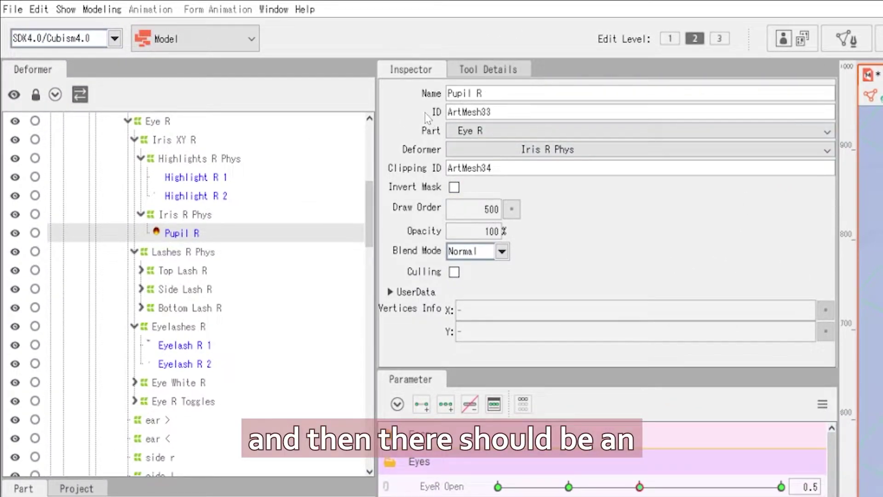
{"action": "left_click_drag", "start_coordinate": [508, 112], "coordinate": [431, 111]}
{"action": "key", "text": "ctrl+c"}
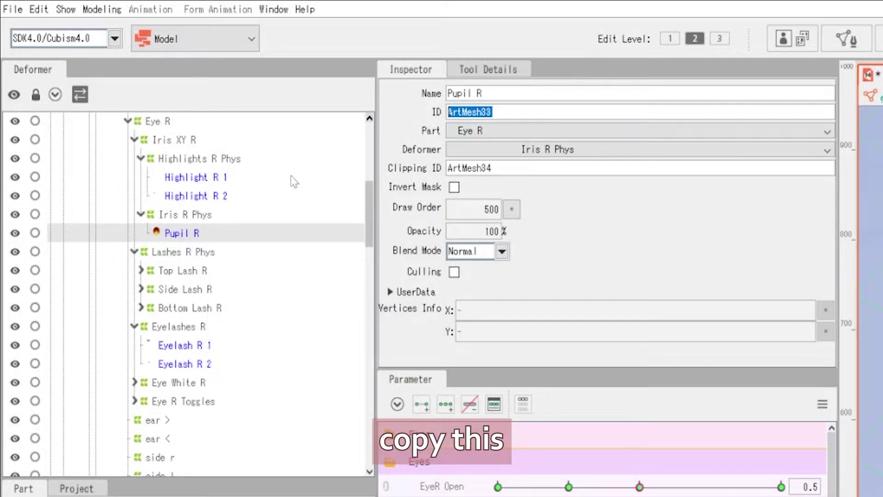
Clip Highlight R 2 to the pupil by setting its Clipping ID to ArtMesh33
{"action": "left_click", "coordinate": [242, 196]}
{"action": "left_click_drag", "start_coordinate": [525, 169], "coordinate": [345, 164]}
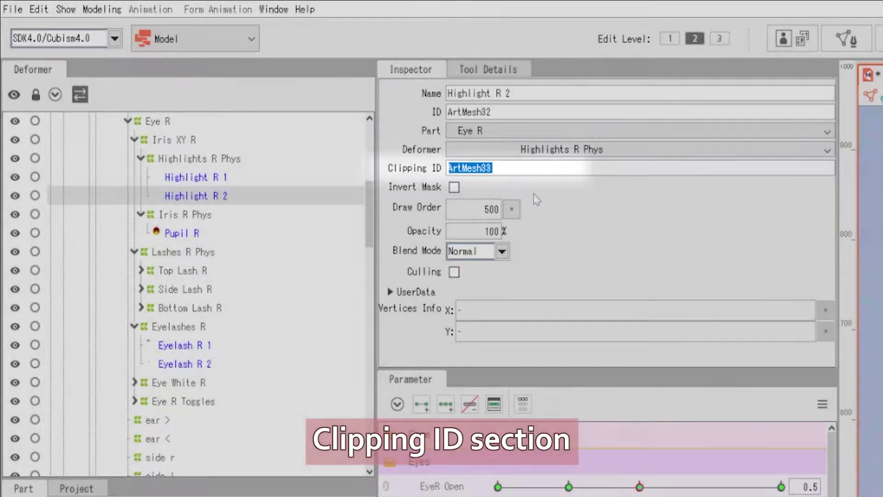
{"action": "key", "text": "ctrl+v"}
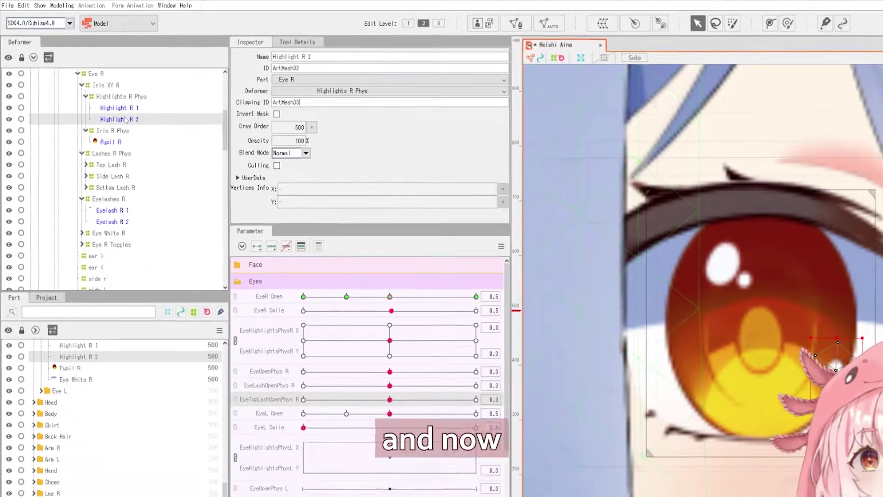
Select Highlight R 1 and Highlight R 2 together and examine how they are clipped to the pupil
{"action": "left_click", "coordinate": [121, 108], "text": "ctrl"}
{"action": "left_click_drag", "start_coordinate": [798, 313], "coordinate": [744, 232]}
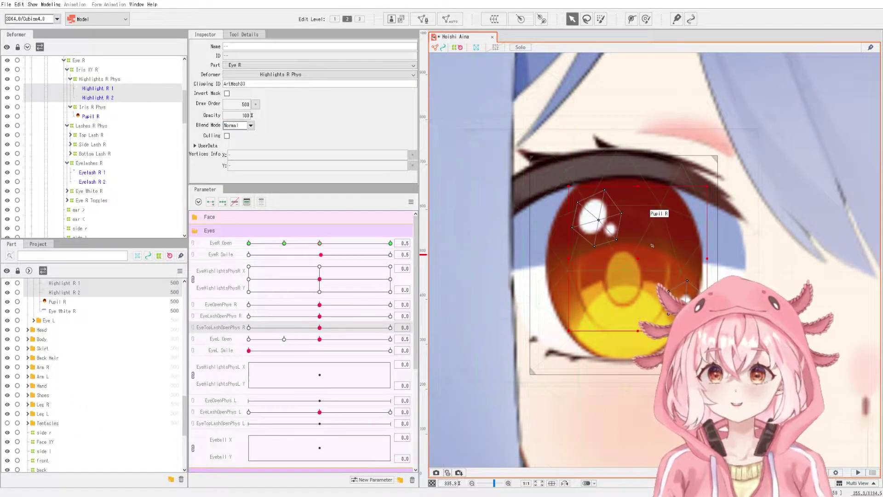
{"action": "left_click_drag", "start_coordinate": [610, 190], "coordinate": [625, 265]}
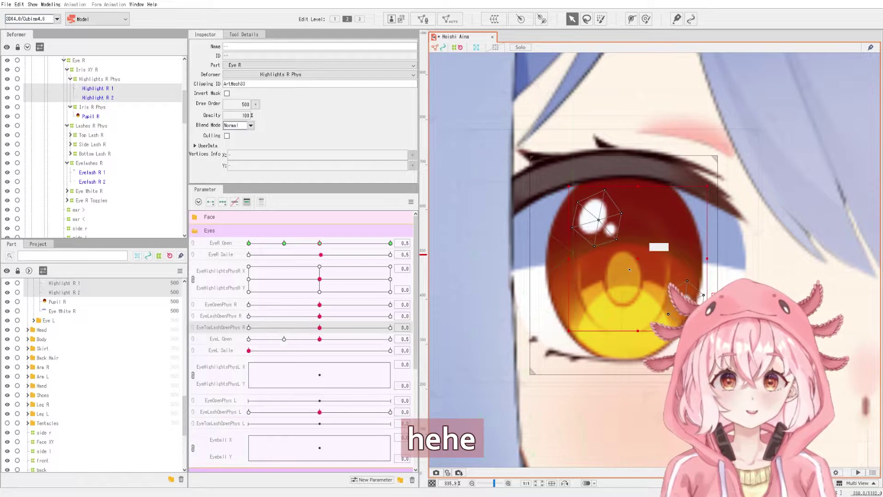
{"action": "scroll", "coordinate": [697, 269], "scroll_direction": "down", "scroll_amount": 3}
{"action": "left_click_drag", "start_coordinate": [692, 287], "coordinate": [649, 239]}
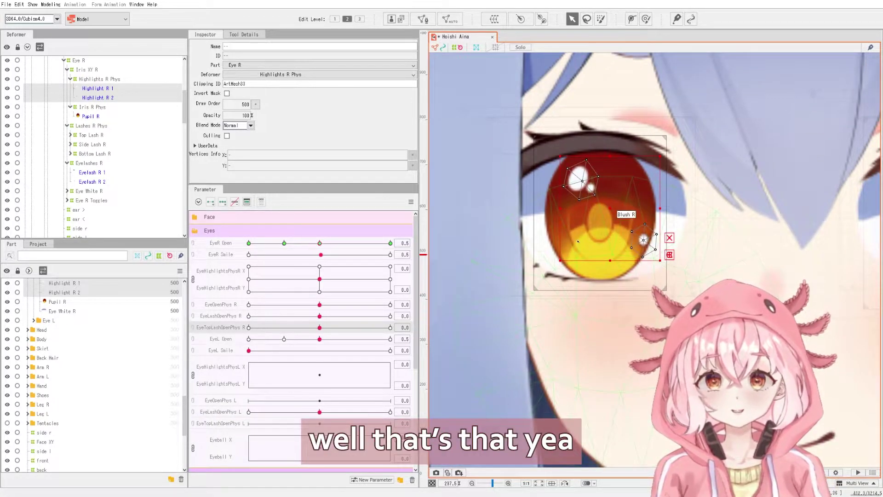
{"action": "scroll", "coordinate": [570, 189], "scroll_direction": "up", "scroll_amount": 2}
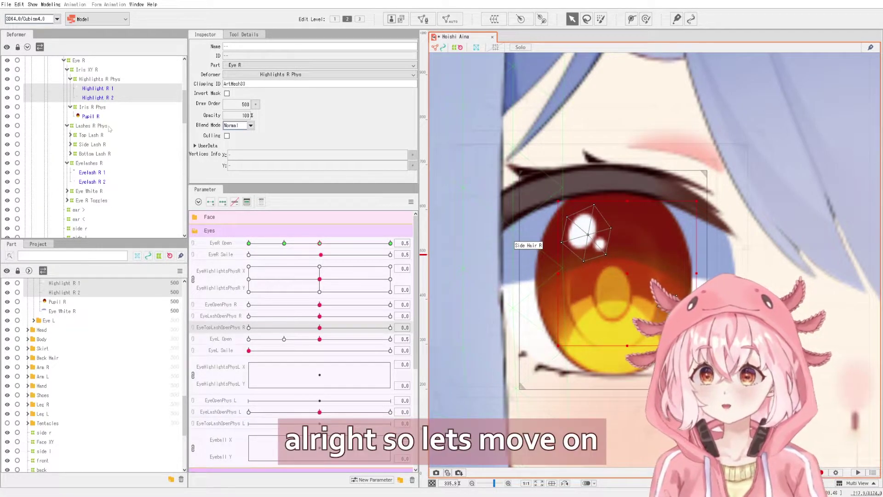
Select the Iris R Phys deformer and preview both ends of the EyeOpenPhys R parameter, returning it to 0
{"action": "left_click", "coordinate": [92, 107]}
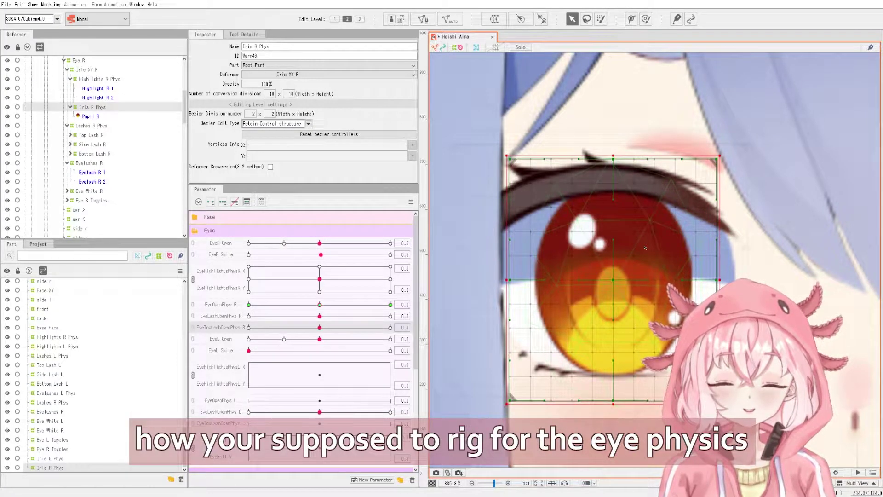
{"action": "scroll", "coordinate": [645, 248], "scroll_direction": "up", "scroll_amount": 2}
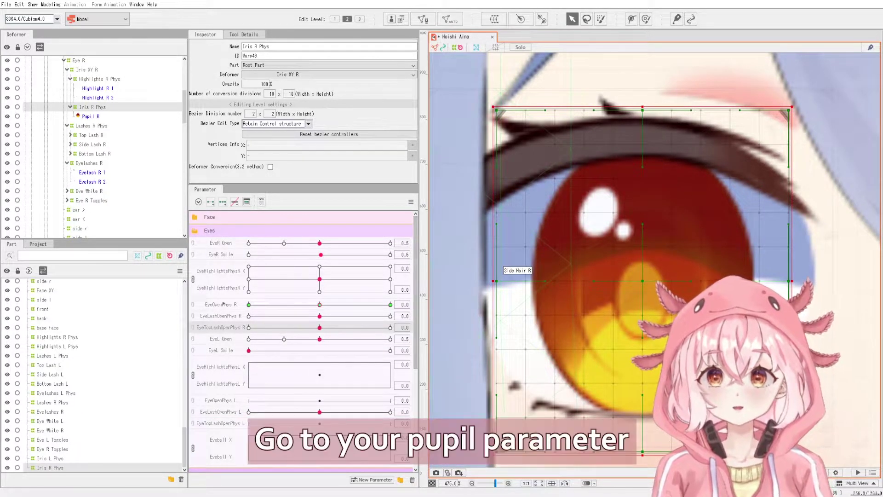
{"action": "left_click", "coordinate": [274, 301]}
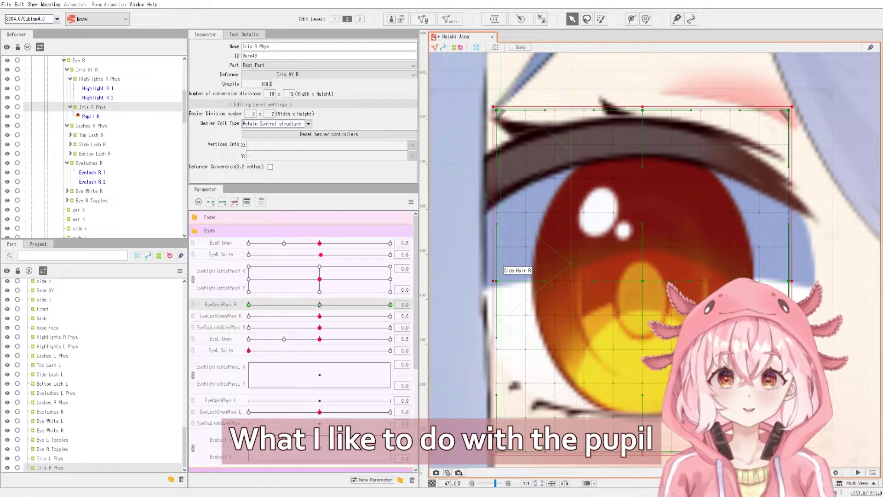
{"action": "left_click_drag", "start_coordinate": [319, 304], "coordinate": [231, 354]}
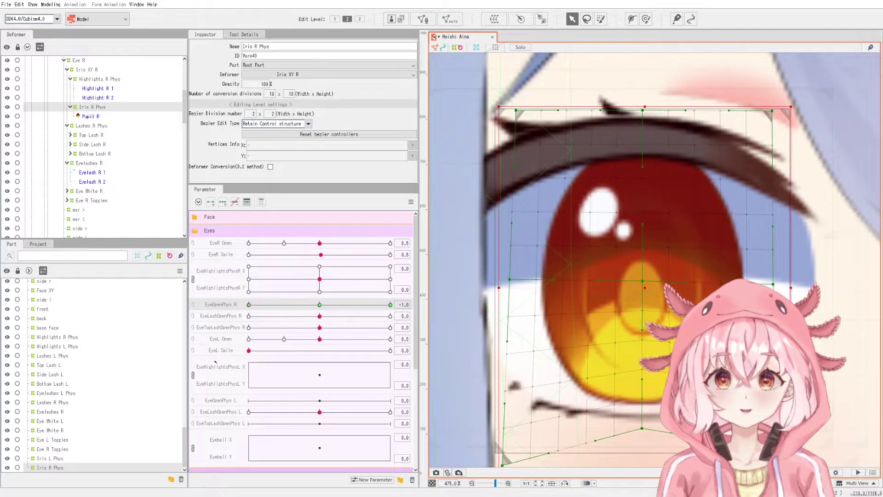
{"action": "left_click", "coordinate": [390, 304]}
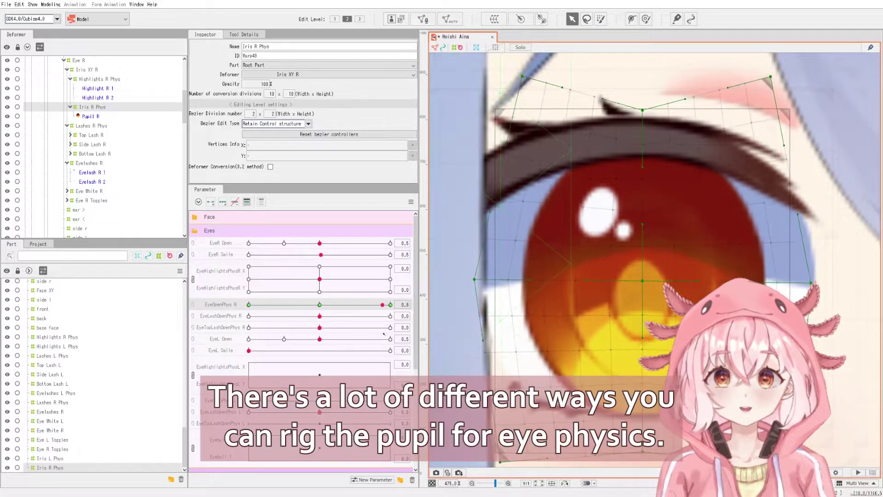
{"action": "left_click", "coordinate": [319, 304]}
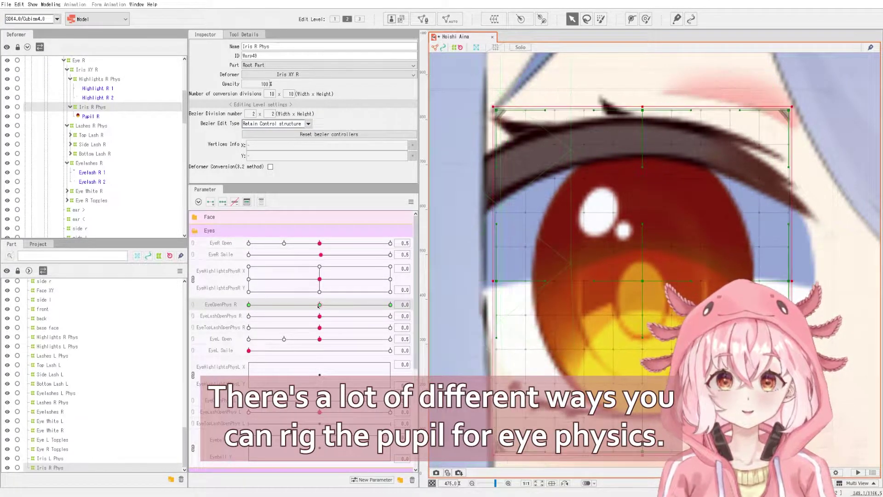
Examine the pupil's deformed shape up close with EyeOpenPhys R at -1.0
{"action": "scroll", "coordinate": [715, 285], "scroll_direction": "down", "scroll_amount": 2}
{"action": "scroll", "coordinate": [715, 285], "scroll_direction": "up", "scroll_amount": 4}
{"action": "left_click_drag", "start_coordinate": [690, 286], "coordinate": [731, 253]}
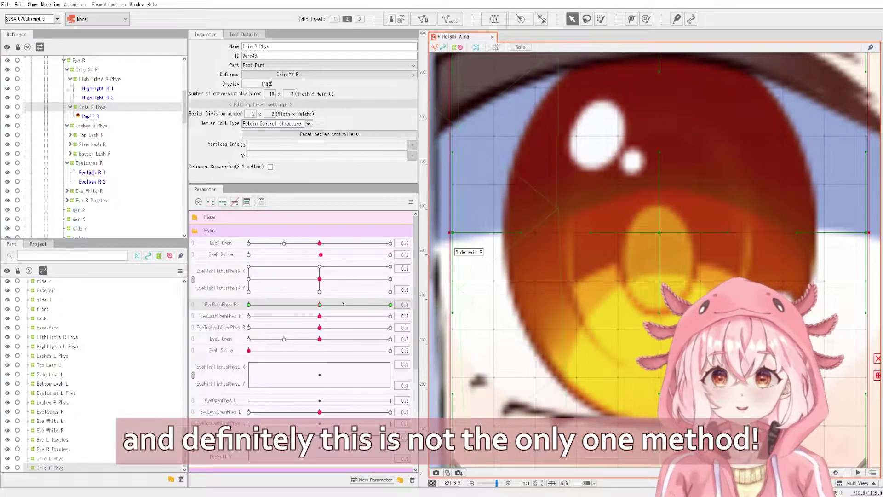
{"action": "left_click", "coordinate": [248, 305]}
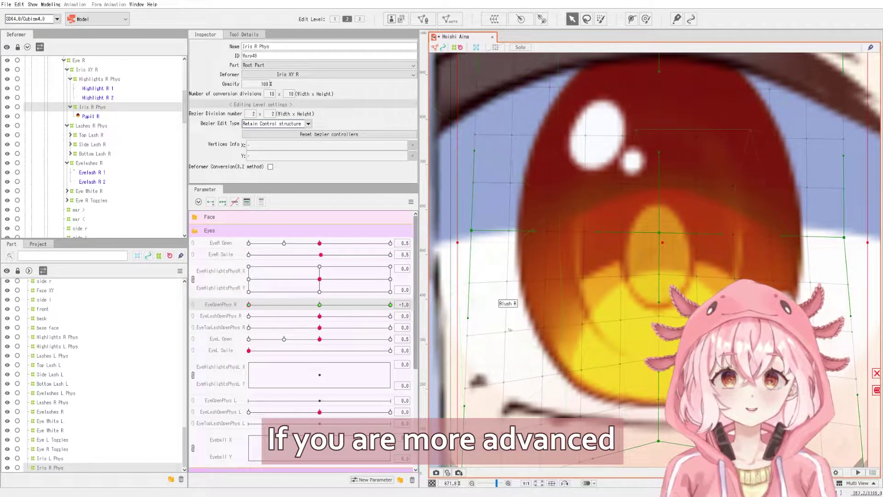
{"action": "scroll", "coordinate": [497, 327], "scroll_direction": "down", "scroll_amount": 2}
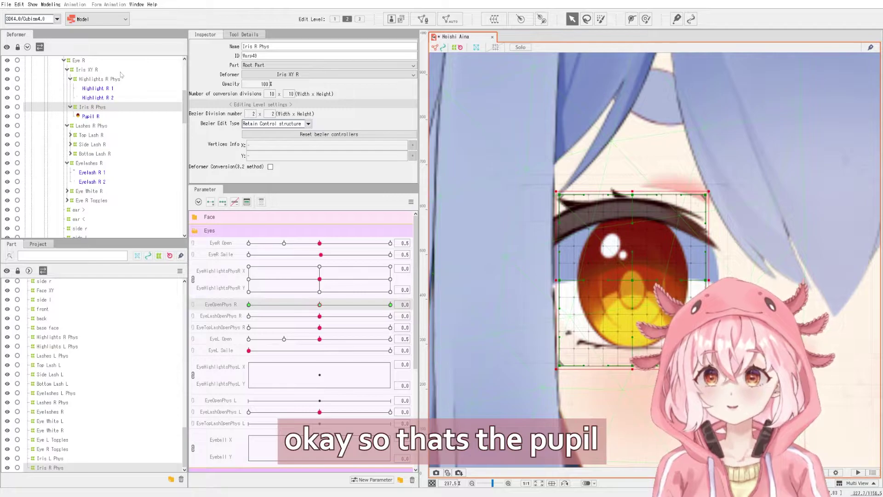
Select the Highlights R Phys deformer and unlink the EyeHighlightsPhysR X and Y parameters
{"action": "left_click", "coordinate": [120, 79]}
{"action": "scroll", "coordinate": [581, 268], "scroll_direction": "up", "scroll_amount": 2}
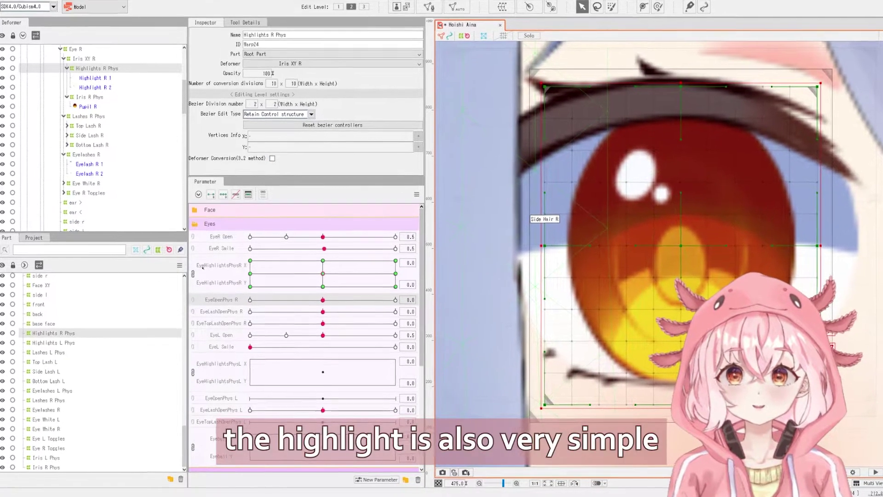
{"action": "left_click", "coordinate": [194, 274]}
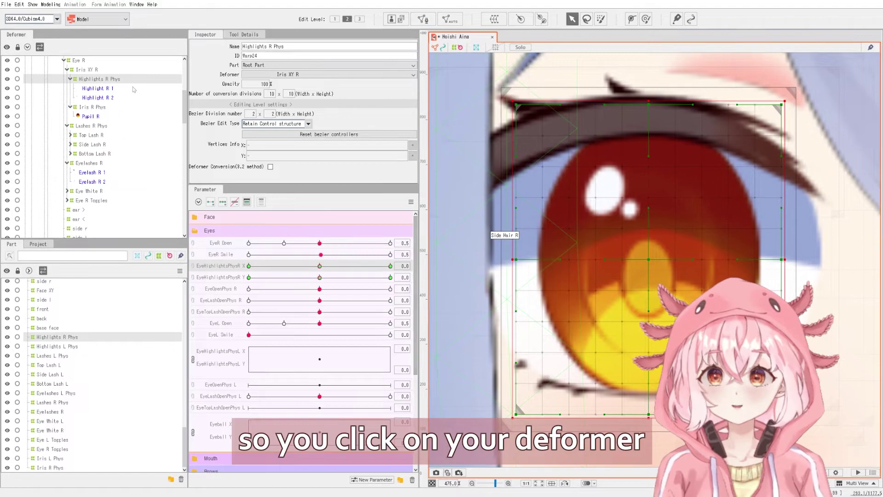
Preview the highlight movement at EyeHighlightsPhysR X 1.0 and at EyeHighlightsPhysR Y 1.0, resetting each to 0
{"action": "left_click_drag", "start_coordinate": [320, 266], "coordinate": [409, 364]}
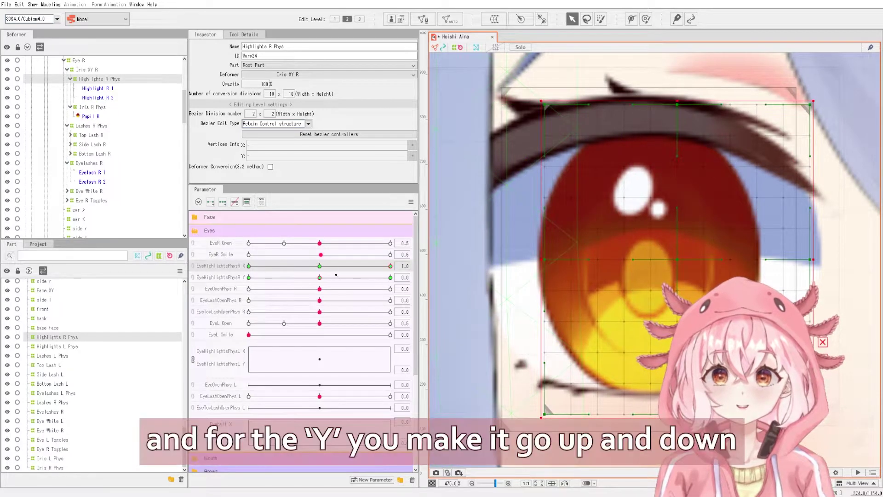
{"action": "left_click", "coordinate": [320, 266]}
{"action": "left_click_drag", "start_coordinate": [320, 277], "coordinate": [400, 283]}
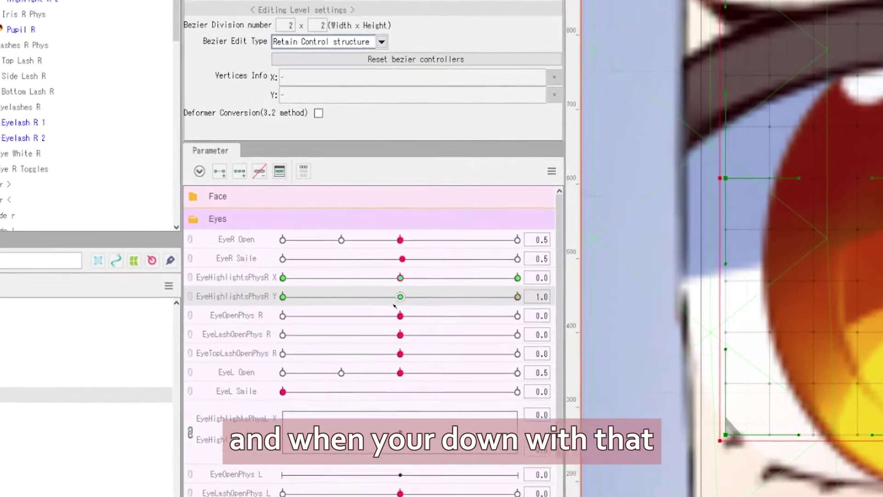
{"action": "left_click", "coordinate": [320, 277]}
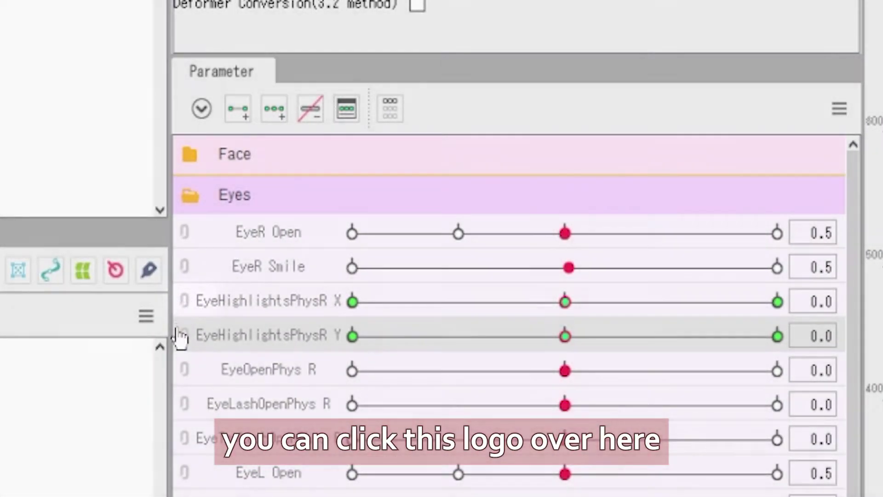
Link EyeHighlightsPhysR X and Y into one combined parameter and look up the Synthesize corners option
{"action": "left_click", "coordinate": [185, 301]}
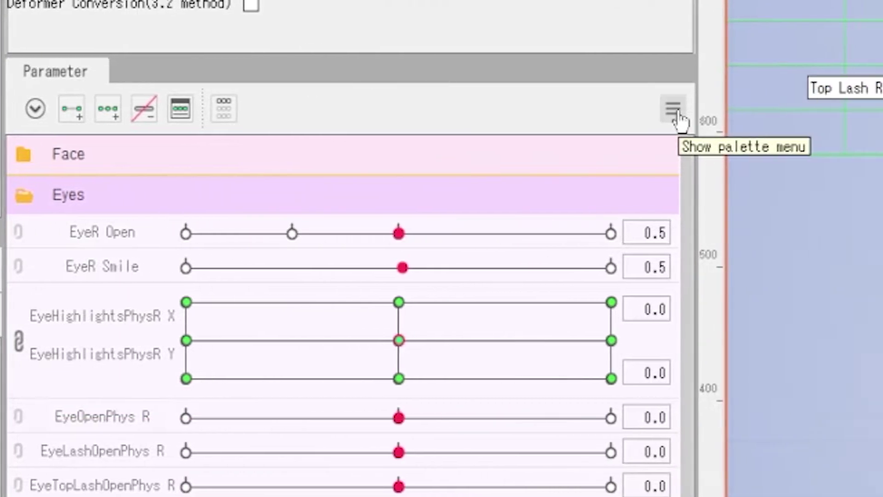
{"action": "left_click", "coordinate": [840, 109]}
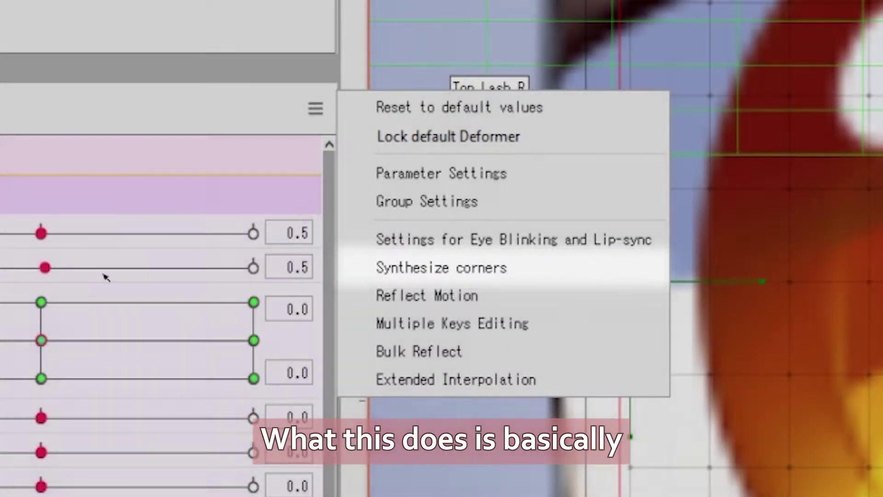
{"action": "left_click", "coordinate": [156, 129]}
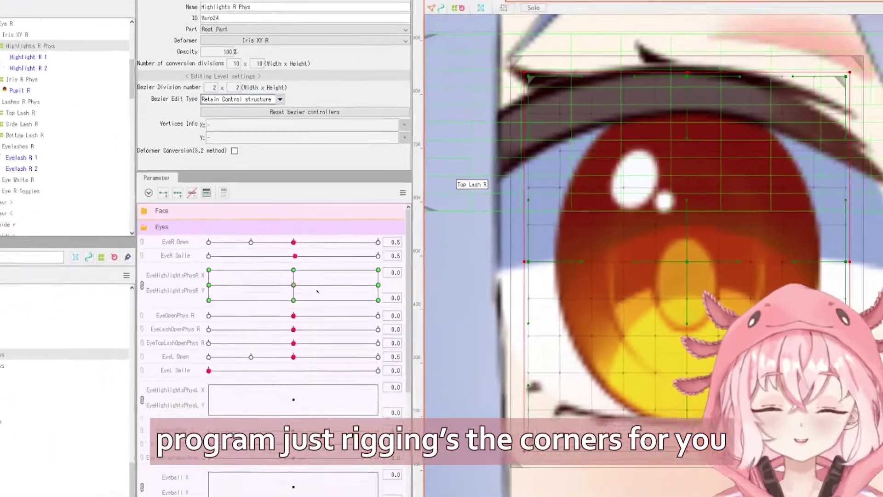
{"action": "left_click_drag", "start_coordinate": [317, 291], "coordinate": [483, 220]}
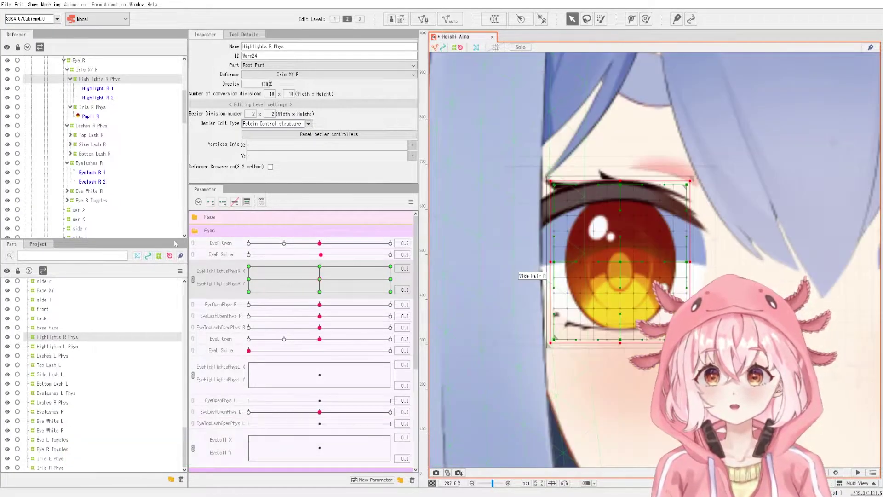
Select Eyelash R 1 and activate the Deform Path tool for it
{"action": "left_click", "coordinate": [90, 172]}
{"action": "scroll", "coordinate": [587, 309], "scroll_direction": "up", "scroll_amount": 2}
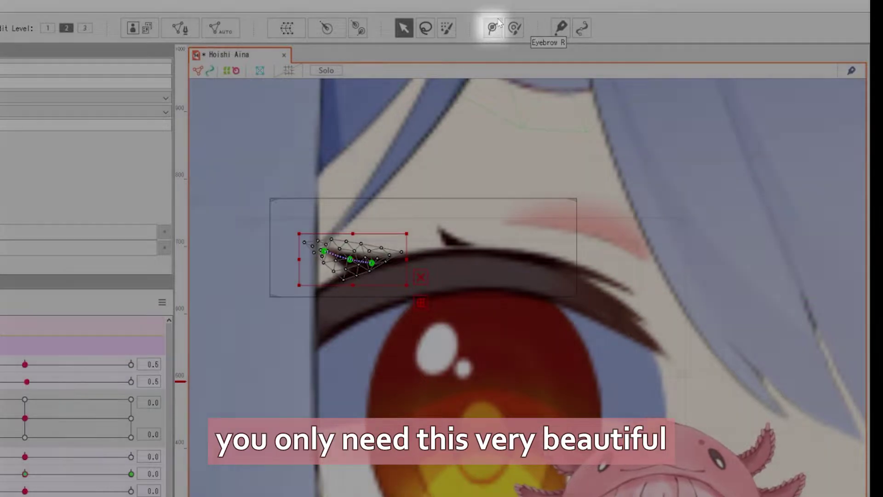
{"action": "left_click", "coordinate": [493, 28]}
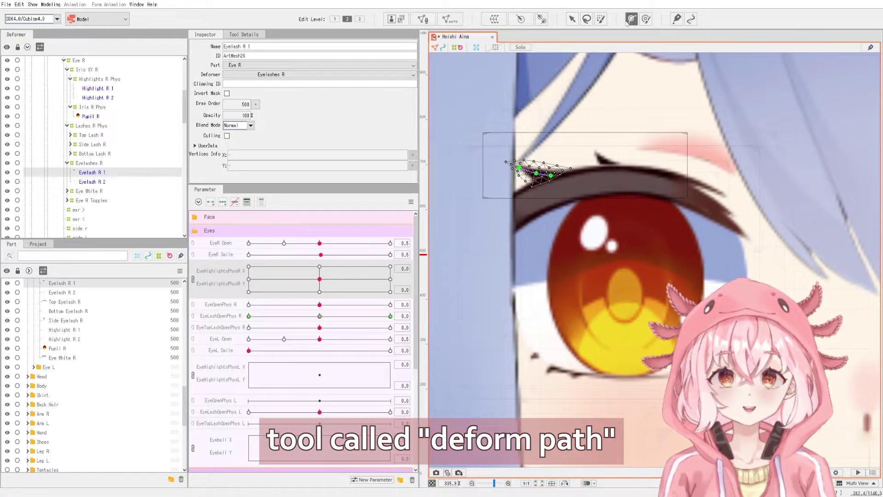
{"action": "scroll", "coordinate": [594, 88], "scroll_direction": "up", "scroll_amount": 2}
{"action": "left_click_drag", "start_coordinate": [575, 129], "coordinate": [616, 227]}
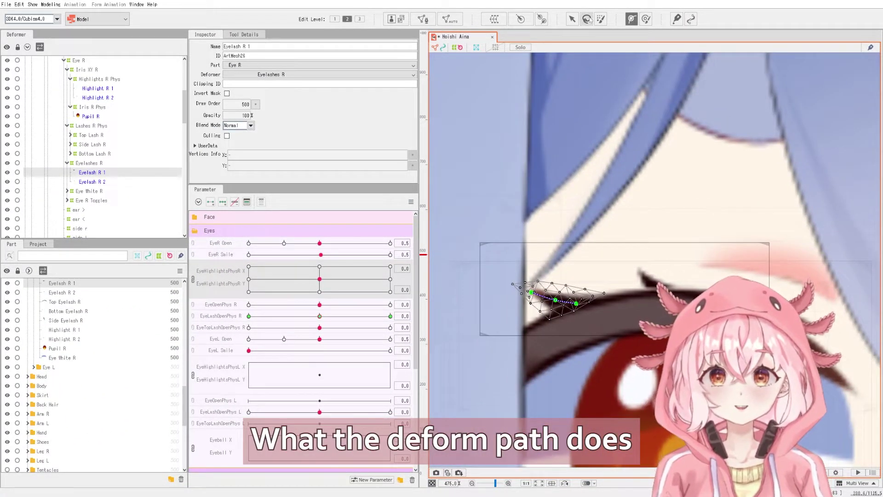
Try a three-point deform path across the area around the eyelash, shift its last point, and undo the trial
{"action": "scroll", "coordinate": [674, 127], "scroll_direction": "down", "scroll_amount": 3}
{"action": "left_click_drag", "start_coordinate": [676, 122], "coordinate": [638, 190]}
{"action": "left_click", "coordinate": [671, 134]}
{"action": "left_click", "coordinate": [601, 180]}
{"action": "left_click", "coordinate": [495, 228]}
{"action": "left_click_drag", "start_coordinate": [495, 229], "coordinate": [554, 239]}
{"action": "key", "text": "ctrl+z"}
{"action": "key", "text": "ctrl+z"}
{"action": "key", "text": "ctrl+z"}
{"action": "key", "text": "ctrl+z"}
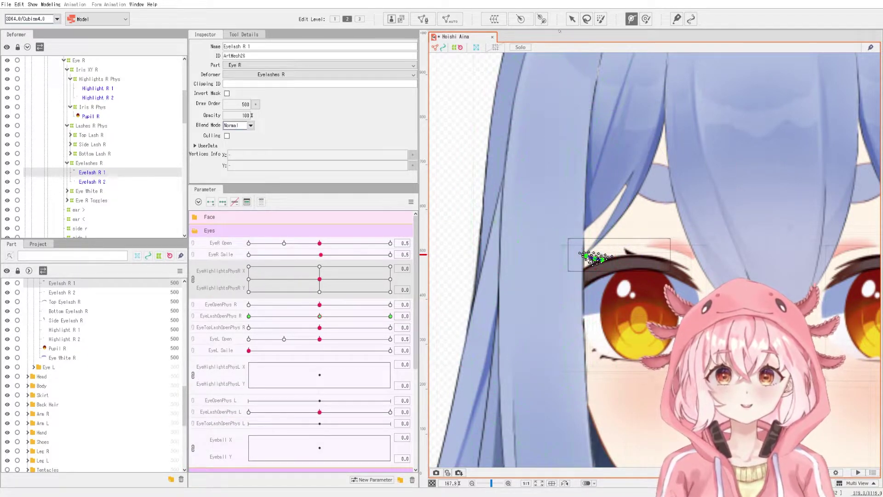
{"action": "scroll", "coordinate": [575, 229], "scroll_direction": "up", "scroll_amount": 5}
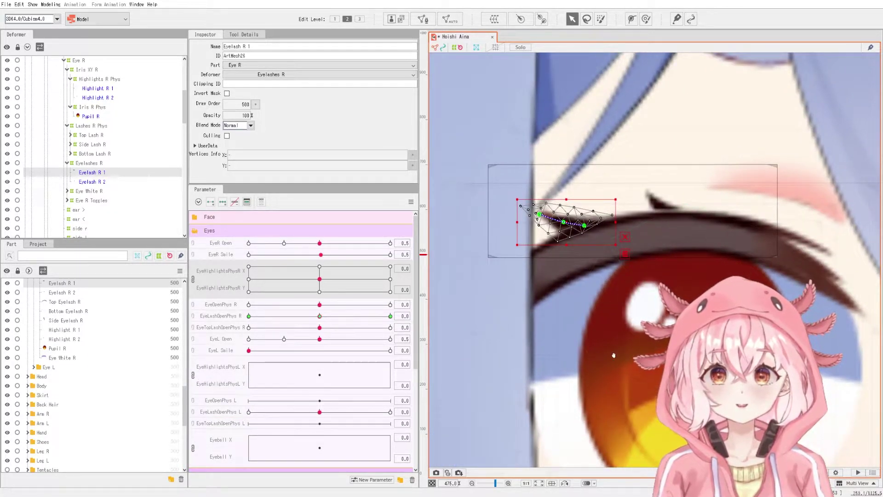
Preview the eyelash movement by sweeping EyeLashOpenPhys R through its range, and return it to 0
{"action": "left_click_drag", "start_coordinate": [613, 355], "coordinate": [582, 264]}
{"action": "left_click", "coordinate": [248, 330]}
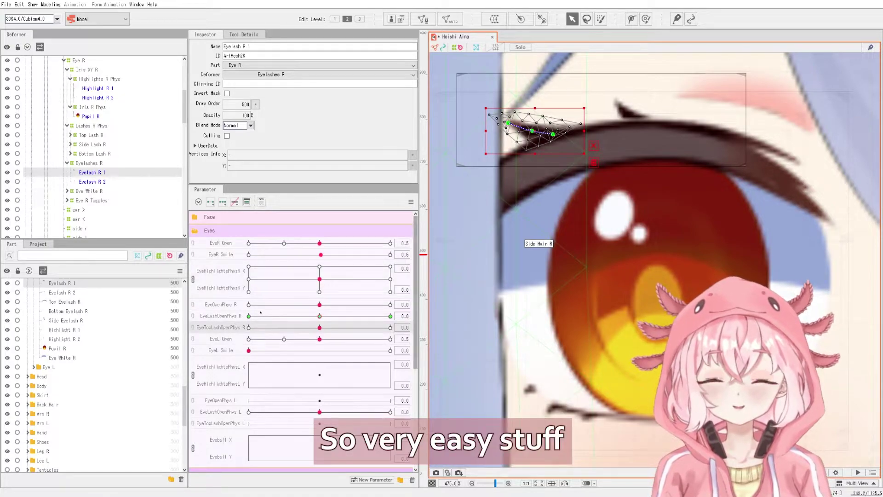
{"action": "left_click_drag", "start_coordinate": [319, 316], "coordinate": [390, 322]}
{"action": "scroll", "coordinate": [550, 145], "scroll_direction": "up", "scroll_amount": 4}
{"action": "left_click_drag", "start_coordinate": [556, 161], "coordinate": [610, 309]}
{"action": "left_click_drag", "start_coordinate": [382, 320], "coordinate": [342, 339]}
{"action": "left_click", "coordinate": [320, 316]}
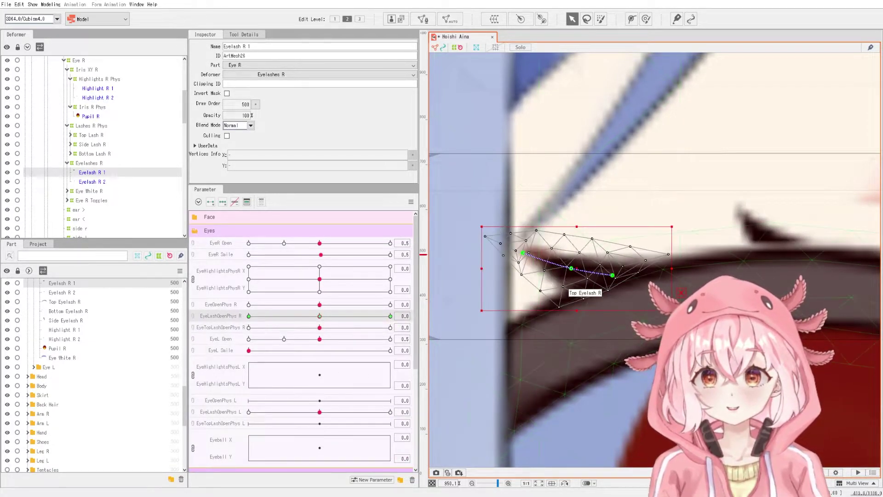
Select the Lashes R Phys warp deformer and examine how its grid covers the right eye's lashes
{"action": "scroll", "coordinate": [564, 283], "scroll_direction": "down", "scroll_amount": 5}
{"action": "left_click_drag", "start_coordinate": [564, 284], "coordinate": [554, 155]}
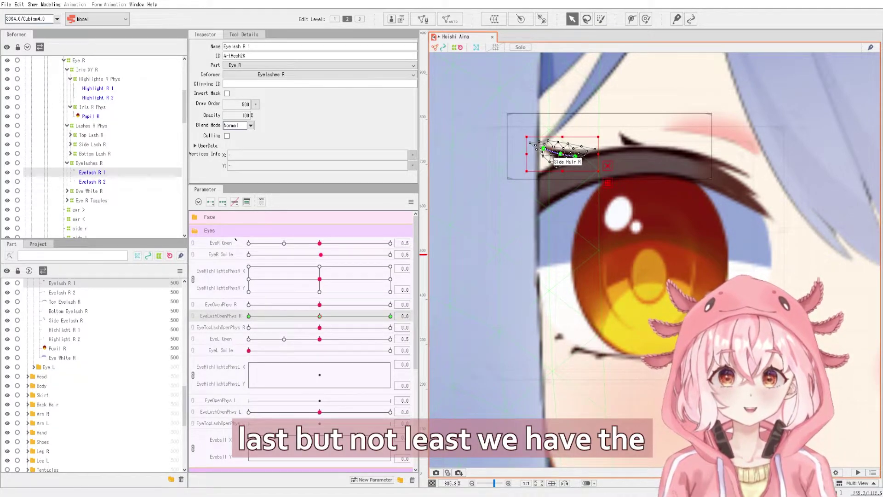
{"action": "left_click", "coordinate": [91, 126]}
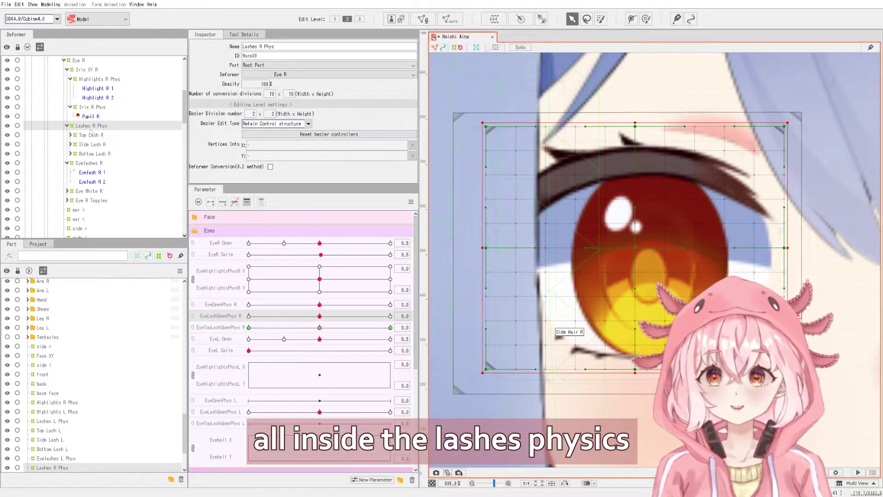
{"action": "scroll", "coordinate": [580, 185], "scroll_direction": "up", "scroll_amount": 3}
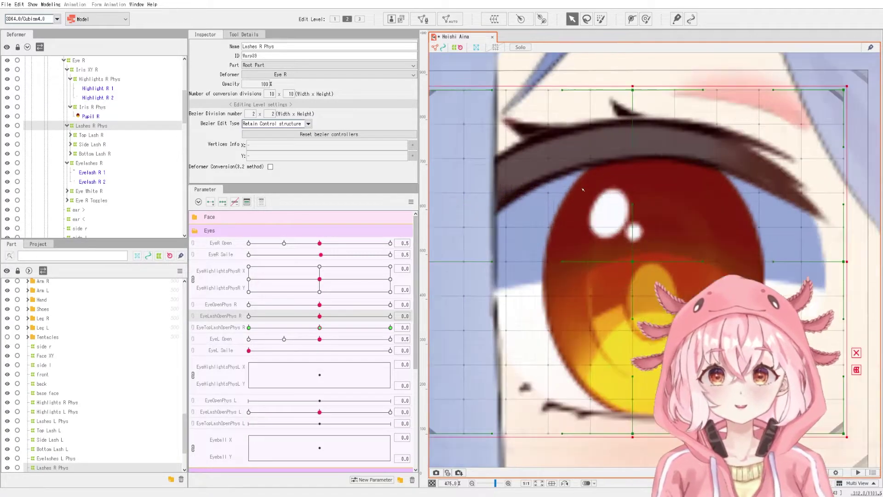
{"action": "left_click_drag", "start_coordinate": [726, 268], "coordinate": [694, 281]}
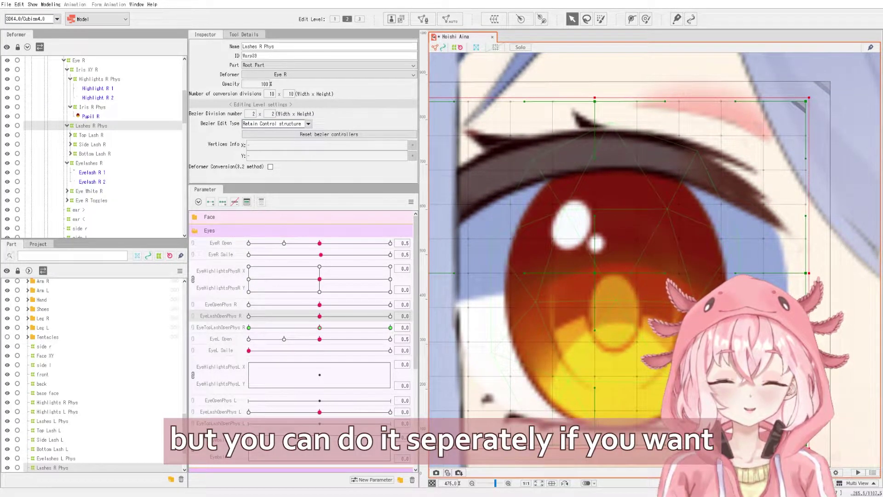
{"action": "scroll", "coordinate": [676, 292], "scroll_direction": "down", "scroll_amount": 3}
{"action": "scroll", "coordinate": [640, 287], "scroll_direction": "up", "scroll_amount": 3}
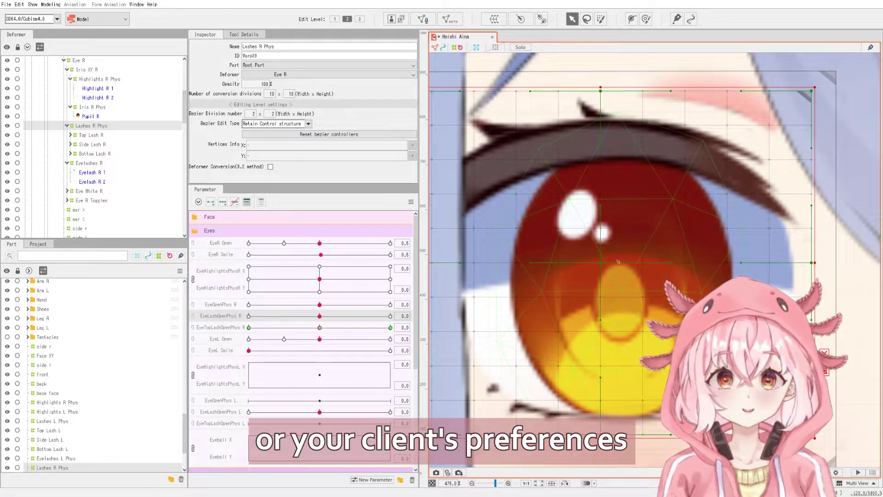
{"action": "scroll", "coordinate": [577, 305], "scroll_direction": "down", "scroll_amount": 5}
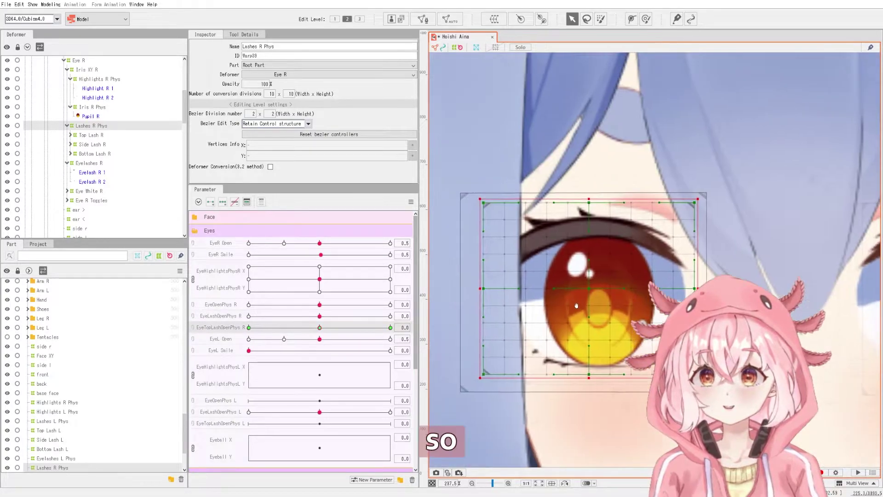
Preview the lash movement at EyeTopLashOpenPhys R 1.0 and reset it to 0
{"action": "left_click_drag", "start_coordinate": [576, 305], "coordinate": [585, 314]}
{"action": "left_click_drag", "start_coordinate": [320, 327], "coordinate": [397, 381]}
{"action": "scroll", "coordinate": [690, 314], "scroll_direction": "up", "scroll_amount": 2}
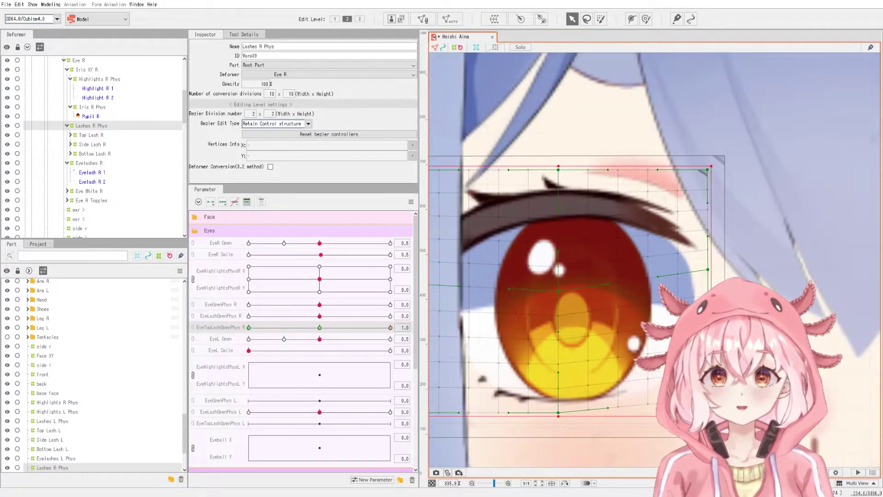
{"action": "scroll", "coordinate": [701, 342], "scroll_direction": "down", "scroll_amount": 2}
{"action": "left_click", "coordinate": [320, 327]}
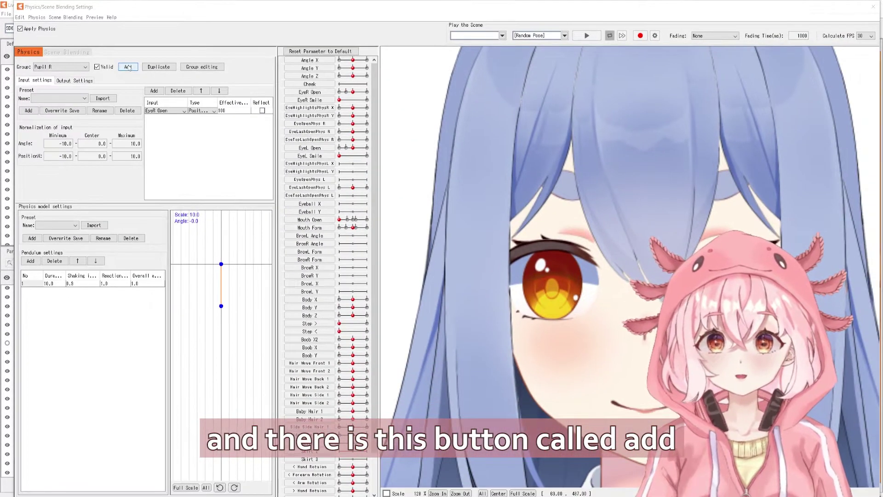
Open the dialog for adding a physics group, and choose EyeR Open as the input of the Pupil R group
{"action": "left_click", "coordinate": [128, 67]}
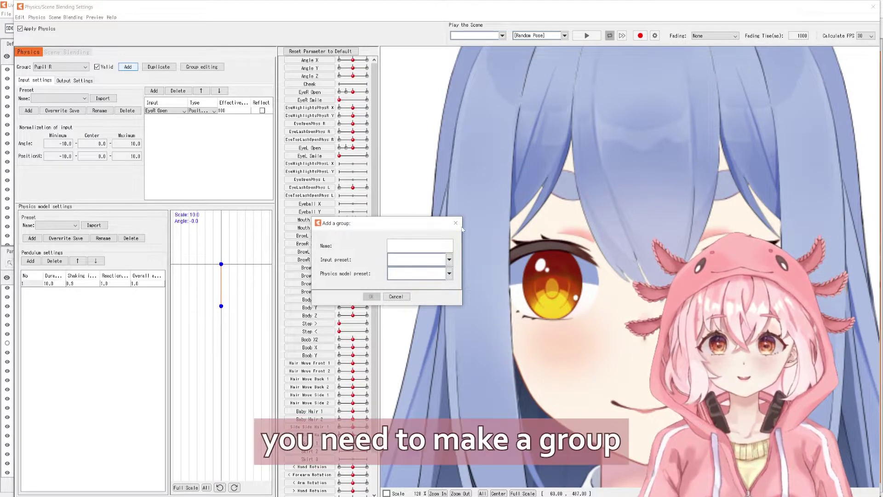
{"action": "left_click_drag", "start_coordinate": [406, 226], "coordinate": [394, 223]}
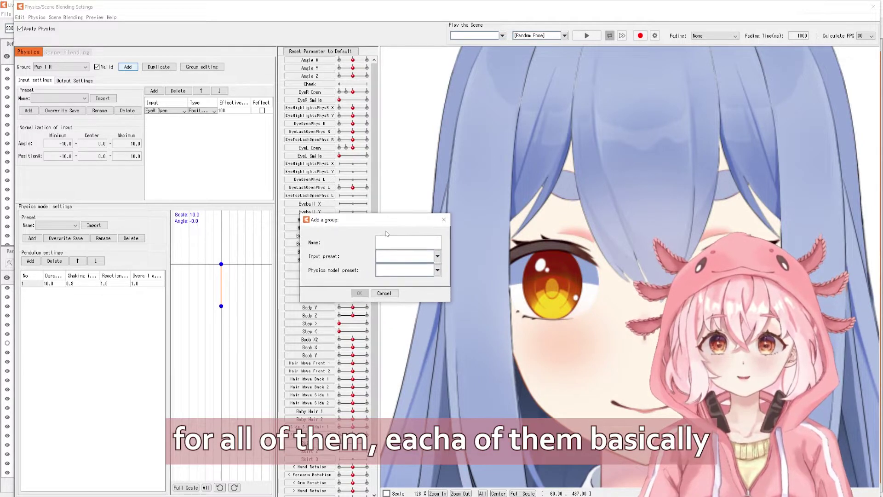
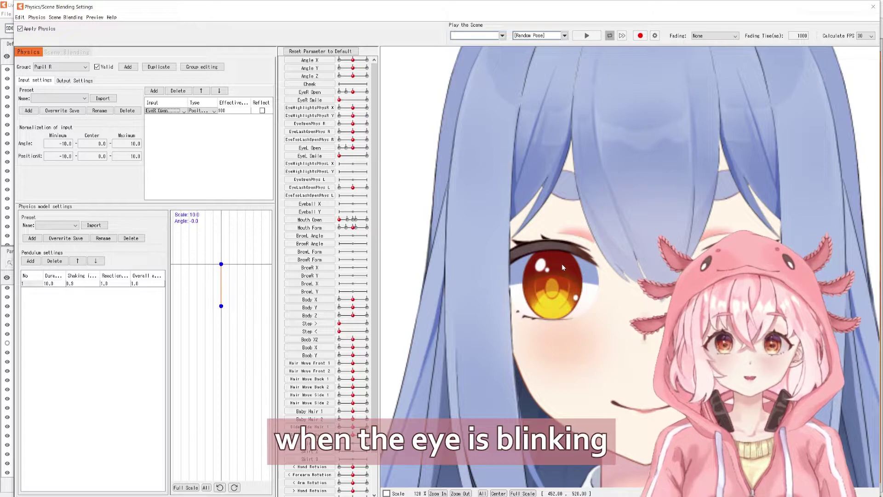
{"action": "left_click", "coordinate": [164, 112]}
{"action": "left_click", "coordinate": [179, 117]}
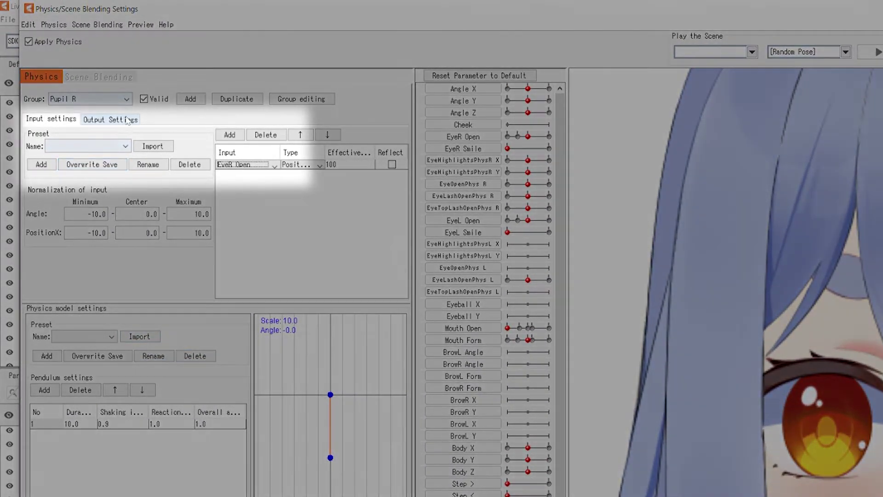
Show the EyeOpenPhys R output of the Pupil R group and test the pupil physics by moving EyeR Open
{"action": "left_click", "coordinate": [74, 81]}
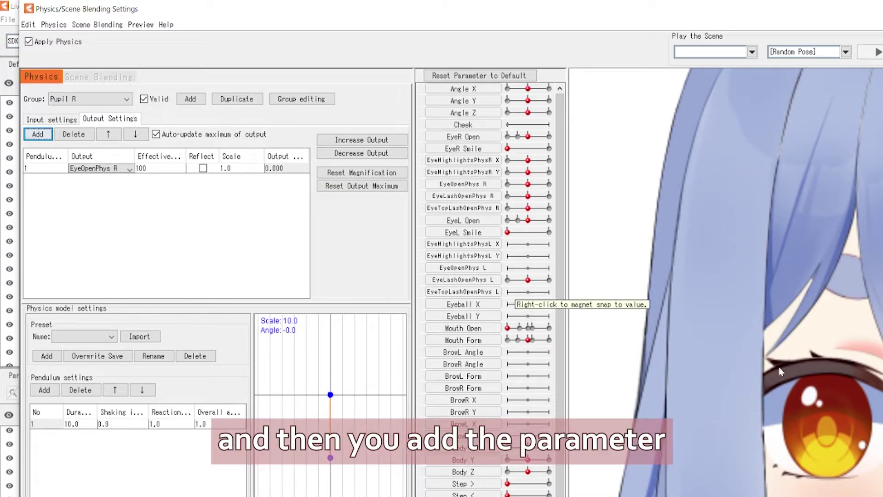
{"action": "scroll", "coordinate": [835, 415], "scroll_direction": "up", "scroll_amount": 4}
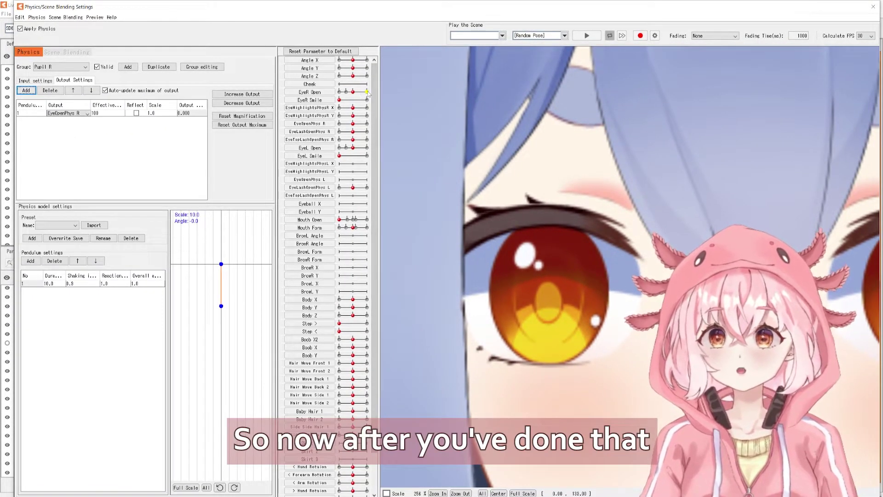
{"action": "left_click_drag", "start_coordinate": [367, 92], "coordinate": [353, 108]}
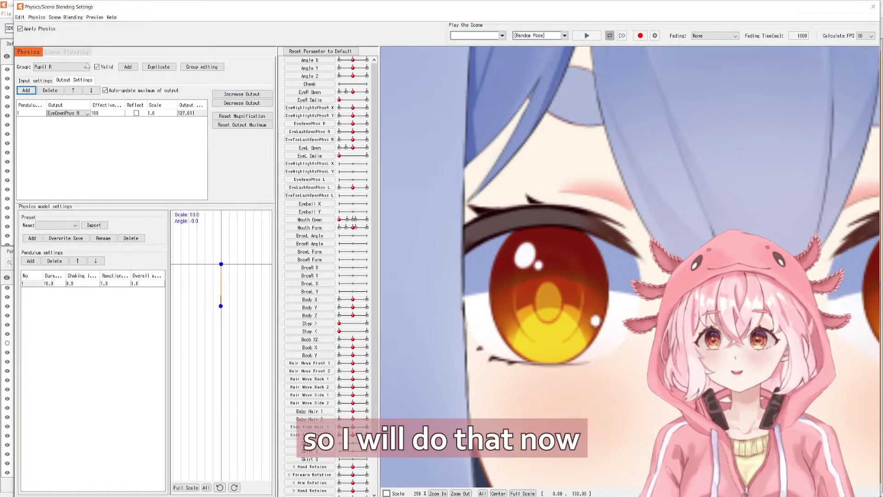
Switch to the Highlights R physics group and review its output and input settings
{"action": "left_click", "coordinate": [73, 68]}
{"action": "left_click", "coordinate": [46, 94]}
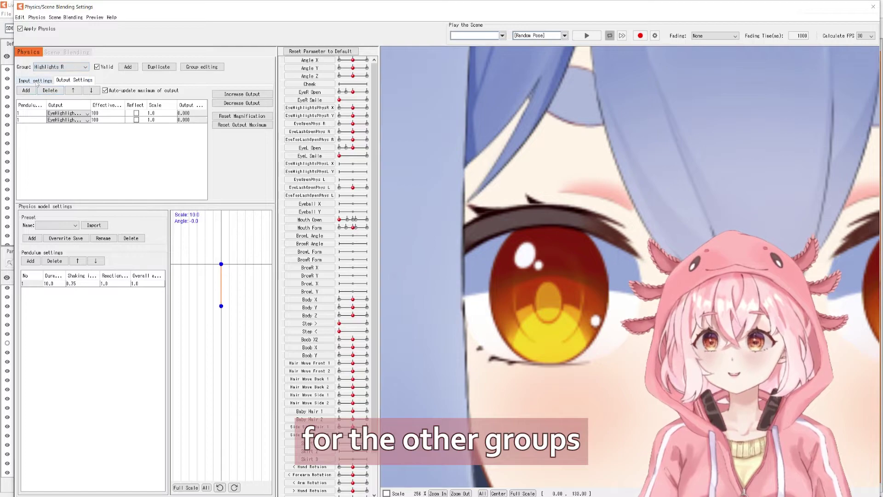
{"action": "left_click", "coordinate": [36, 81]}
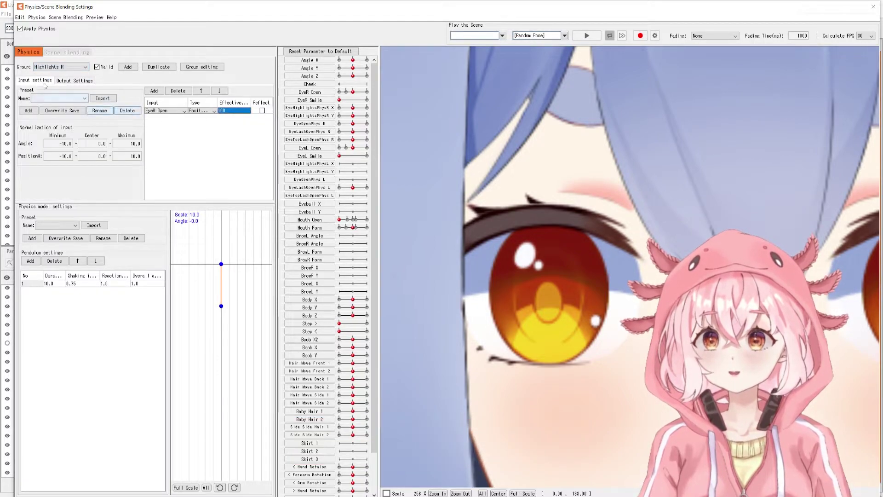
{"action": "left_click", "coordinate": [64, 67]}
{"action": "left_click", "coordinate": [215, 122]}
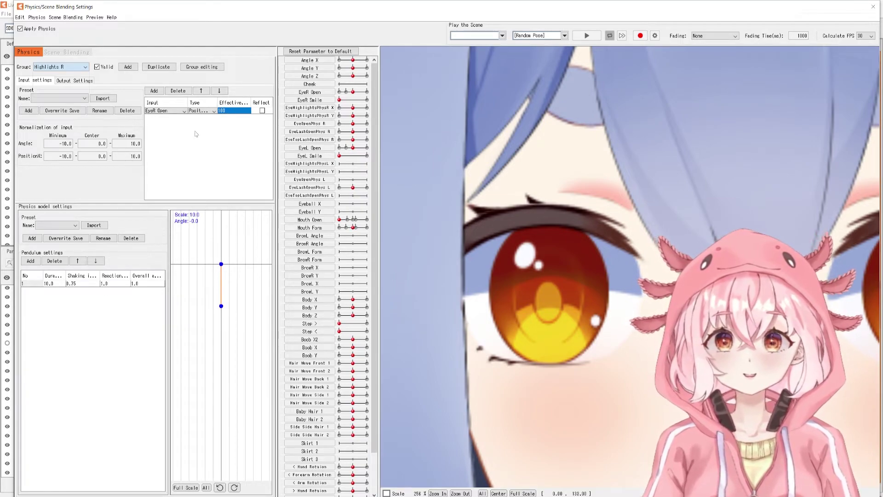
Go through the Eyelash R group to the Lash R group and set its EyeR Open input effectiveness to 100
{"action": "left_click", "coordinate": [66, 67]}
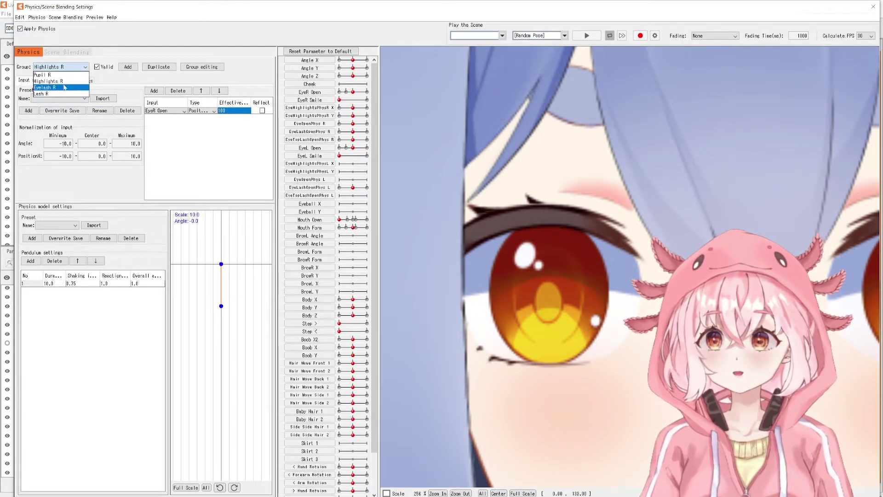
{"action": "left_click", "coordinate": [65, 87]}
{"action": "left_click", "coordinate": [59, 68]}
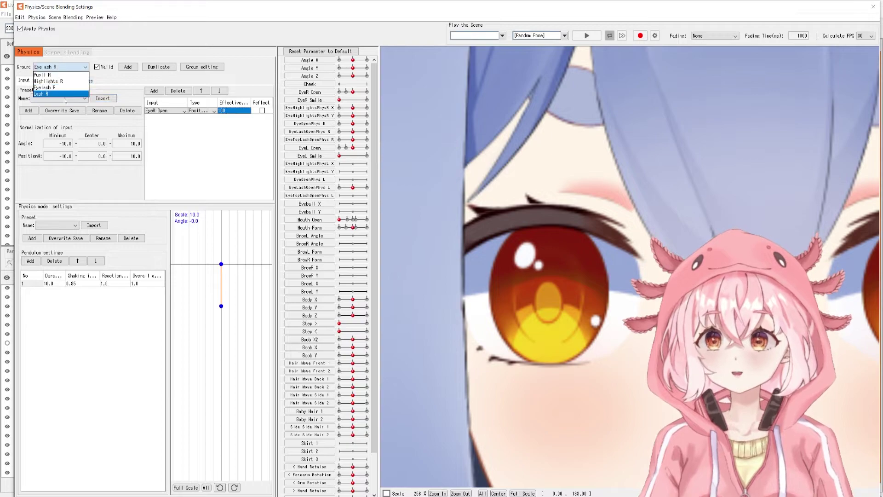
{"action": "left_click", "coordinate": [59, 95]}
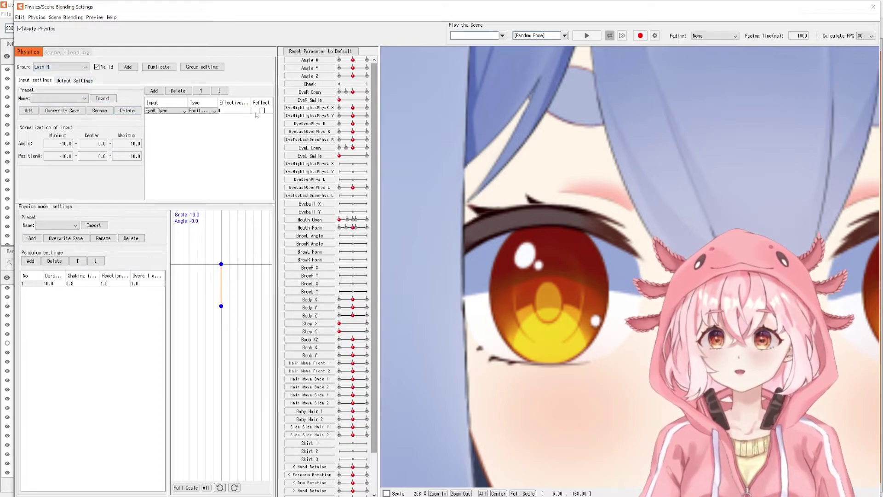
{"action": "key", "text": "Return"}
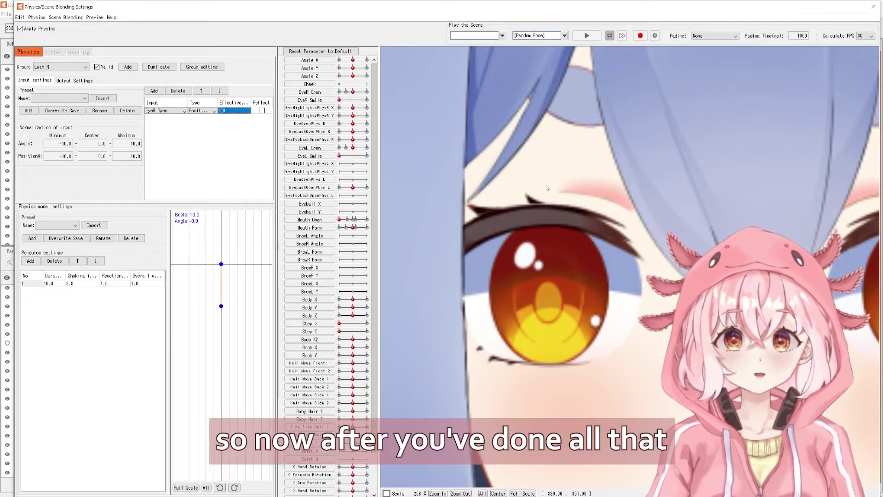
Test the combined right-eye physics by moving EyeR Open to its maximum
{"action": "left_click_drag", "start_coordinate": [359, 95], "coordinate": [373, 139]}
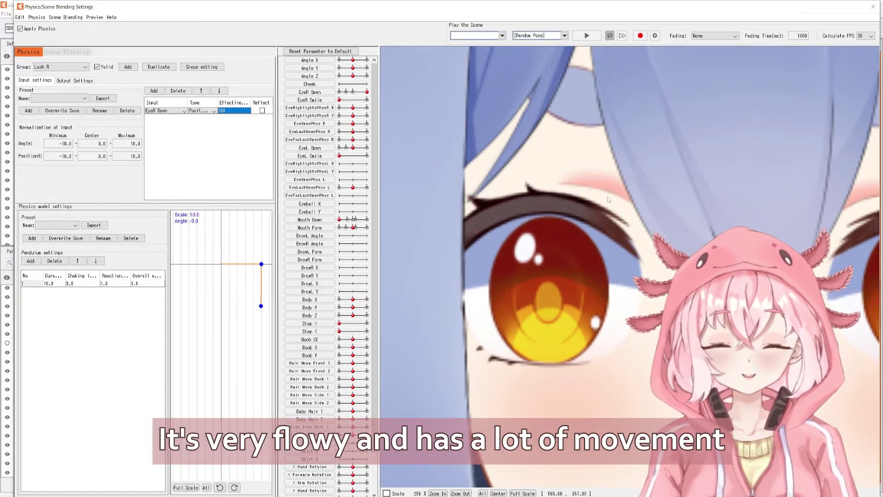
{"action": "scroll", "coordinate": [608, 199], "scroll_direction": "down", "scroll_amount": 2}
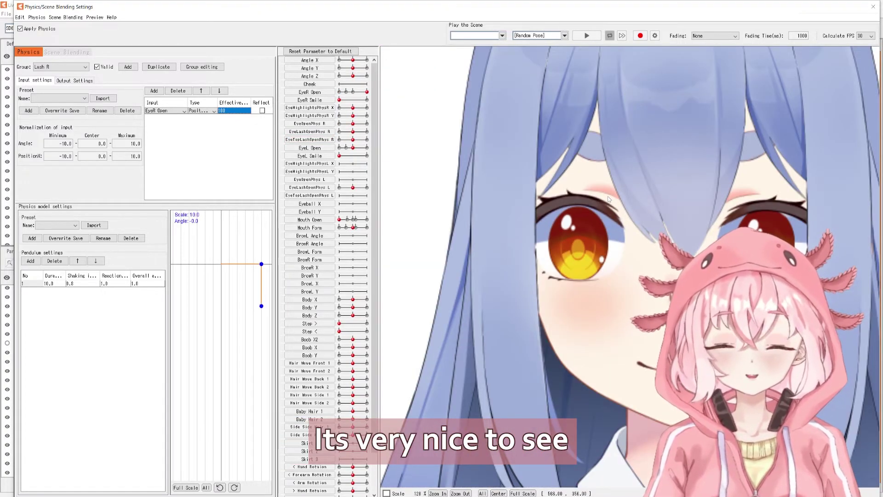